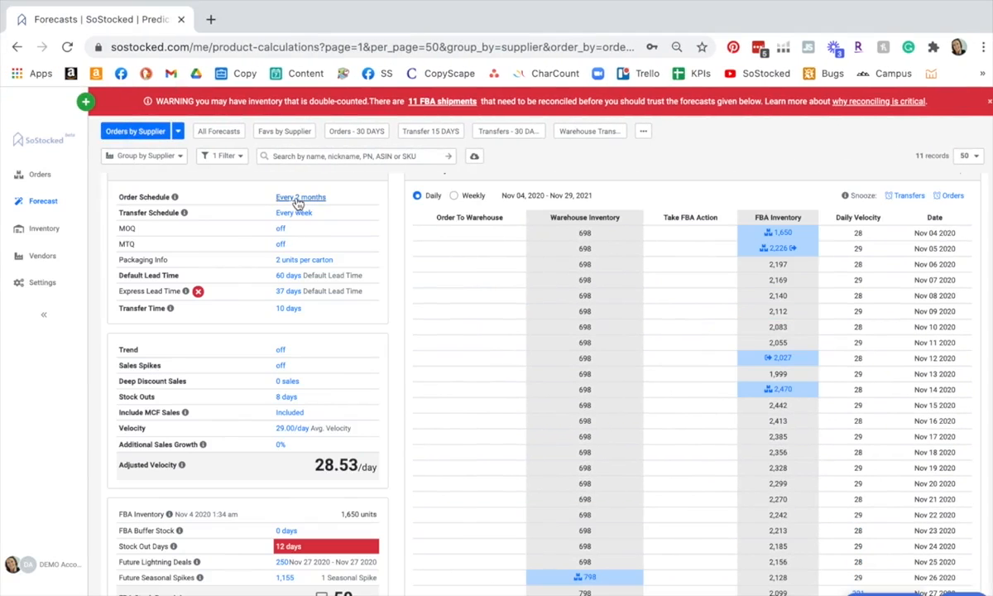
Set the order frequency to As needed, with an FBA buffer stock of 30 days and an FBA max stock of 90 days.
{"action": "left_click", "coordinate": [294, 199]}
{"action": "left_click", "coordinate": [376, 163]}
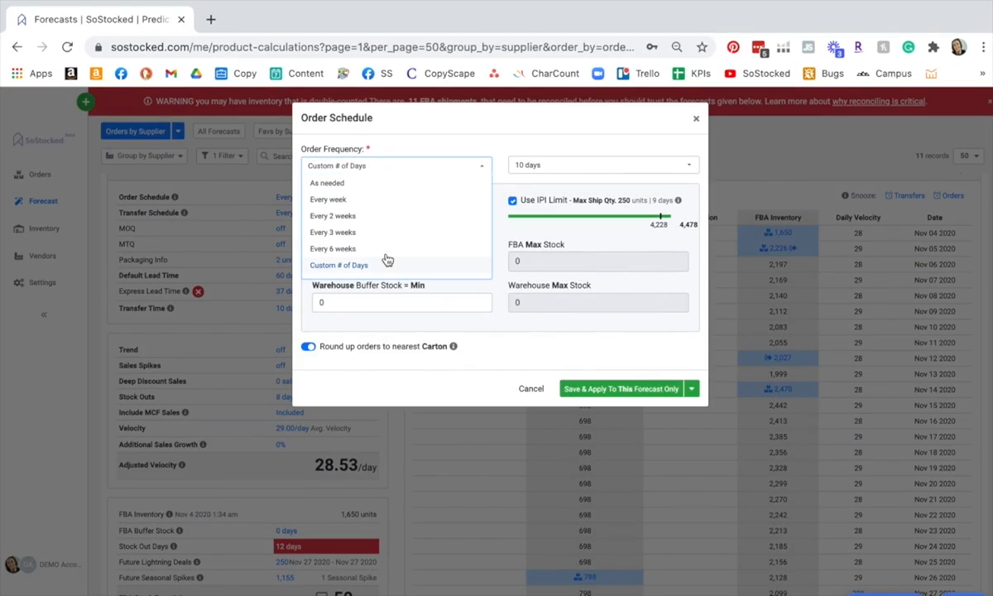
{"action": "left_click", "coordinate": [328, 184]}
{"action": "left_click", "coordinate": [320, 260]}
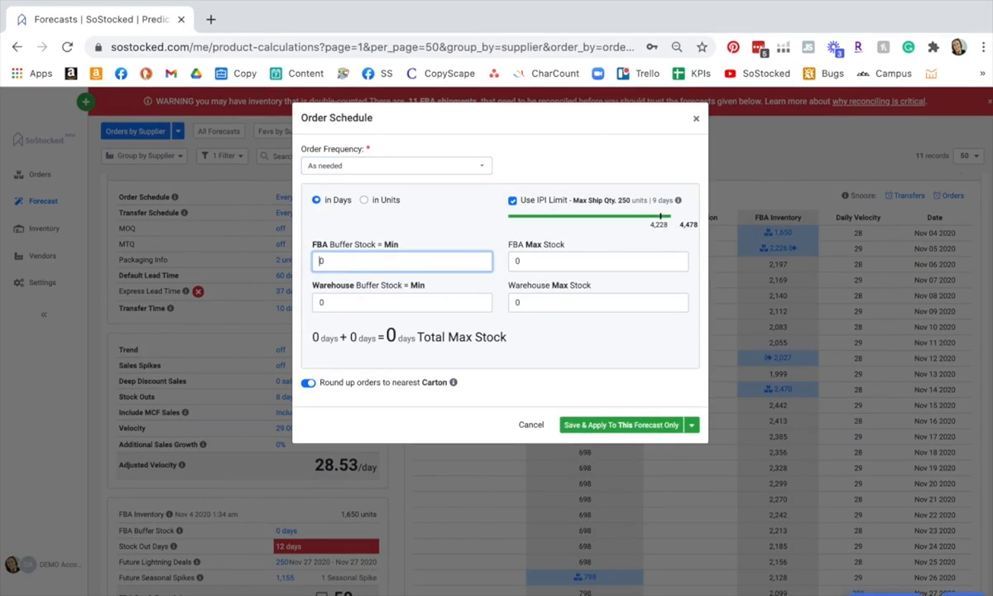
{"action": "type", "text": "3"}
{"action": "left_click", "coordinate": [540, 260]}
{"action": "type", "text": "9"}
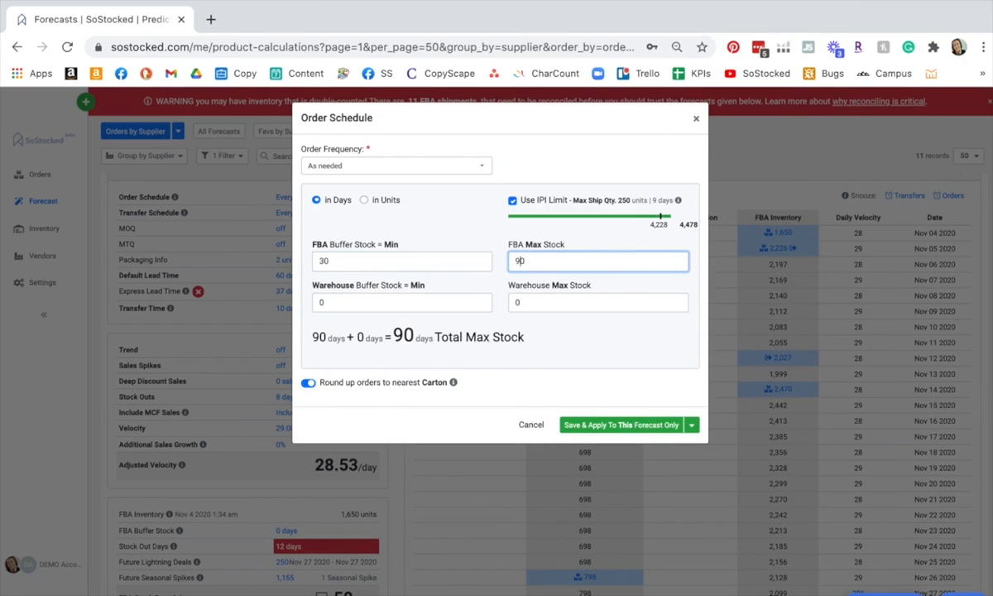
Turn off the IPI limit and set the warehouse buffer stock to 30 days and the warehouse max stock to 60 days.
{"action": "left_click", "coordinate": [513, 200]}
{"action": "left_click", "coordinate": [321, 302]}
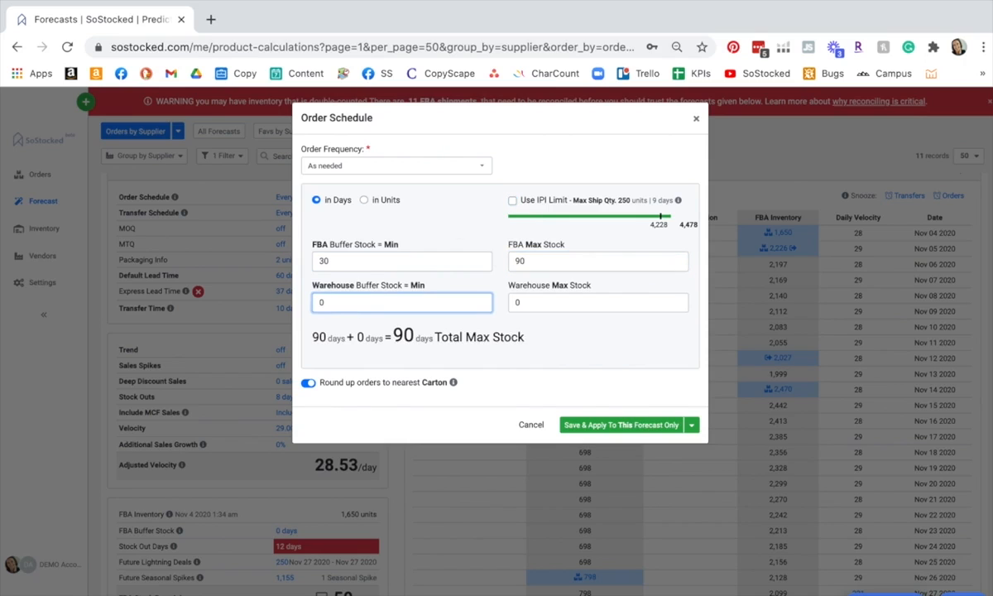
{"action": "type", "text": "3"}
{"action": "left_click", "coordinate": [516, 303]}
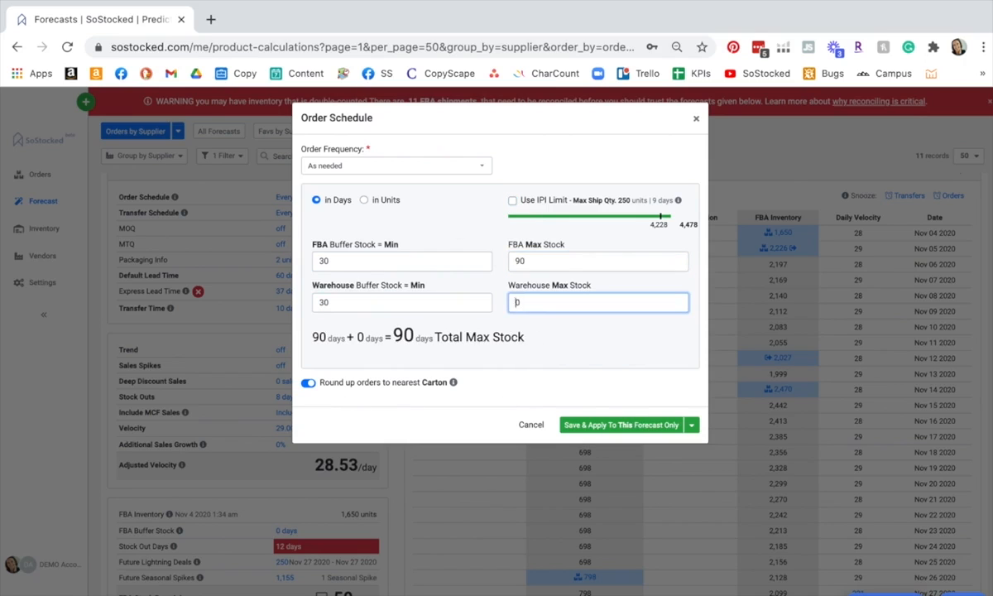
{"action": "type", "text": "6"}
{"action": "left_click_drag", "start_coordinate": [544, 337], "coordinate": [404, 335]}
{"action": "left_click", "coordinate": [529, 355]}
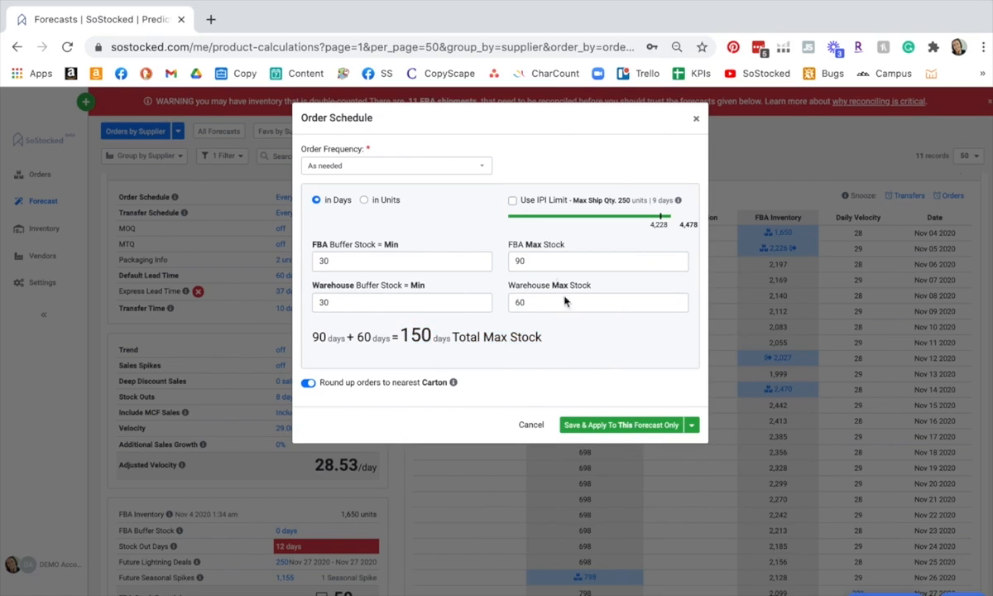
{"action": "left_click_drag", "start_coordinate": [526, 261], "coordinate": [508, 261]}
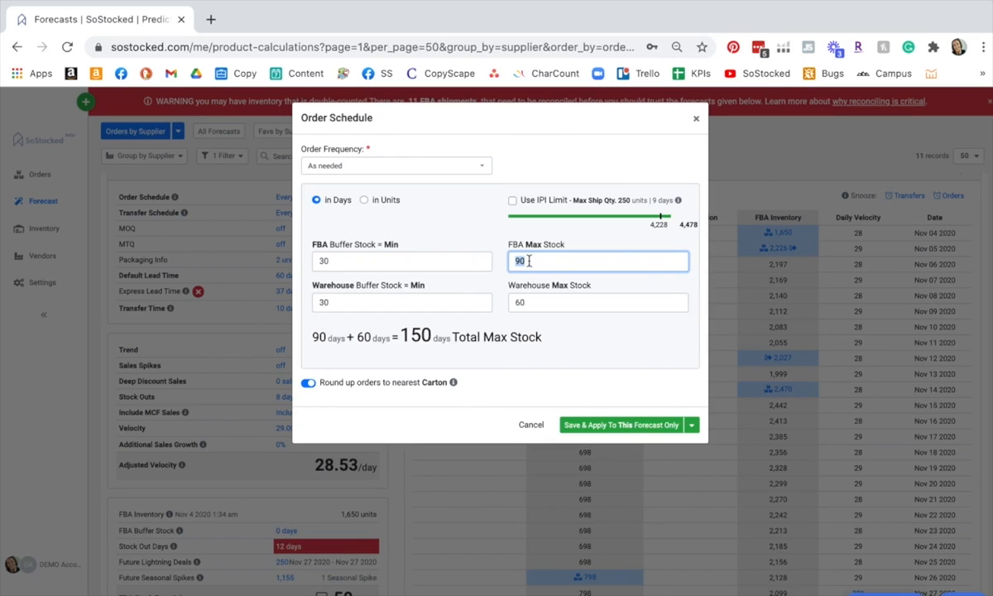
{"action": "left_click", "coordinate": [546, 263]}
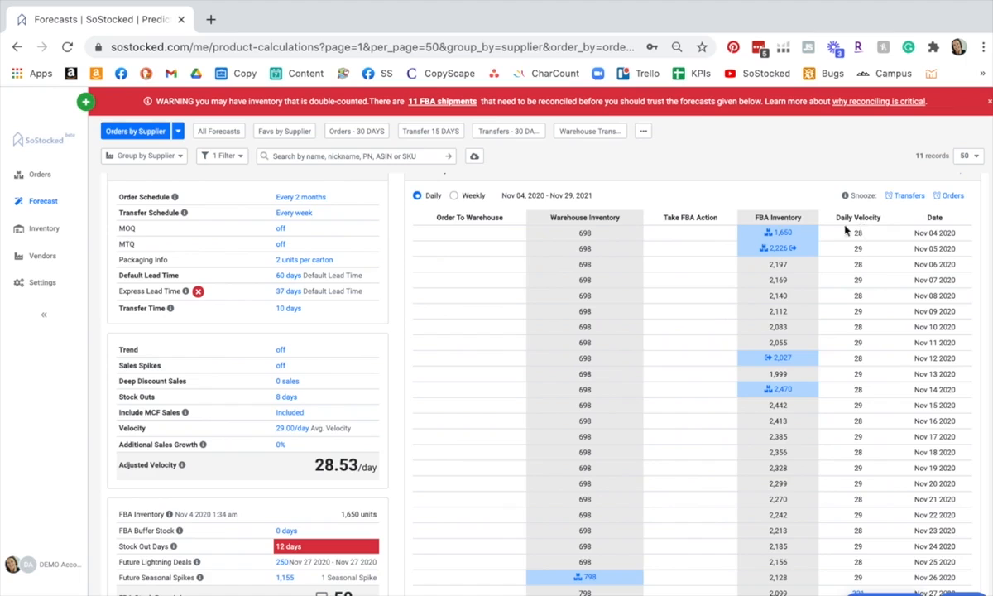
Examine the Strainless Shaker's inventory timeline, past sales chart, calculation variables and FBA stock figures.
{"action": "scroll", "coordinate": [710, 232], "scroll_direction": "up", "scroll_amount": 2}
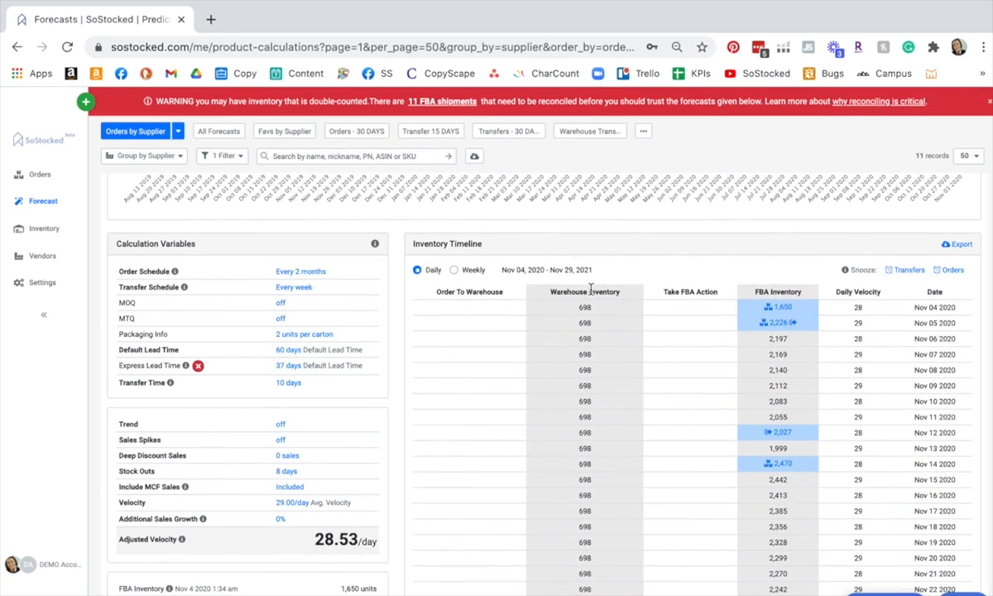
{"action": "scroll", "coordinate": [801, 490], "scroll_direction": "down", "scroll_amount": 5}
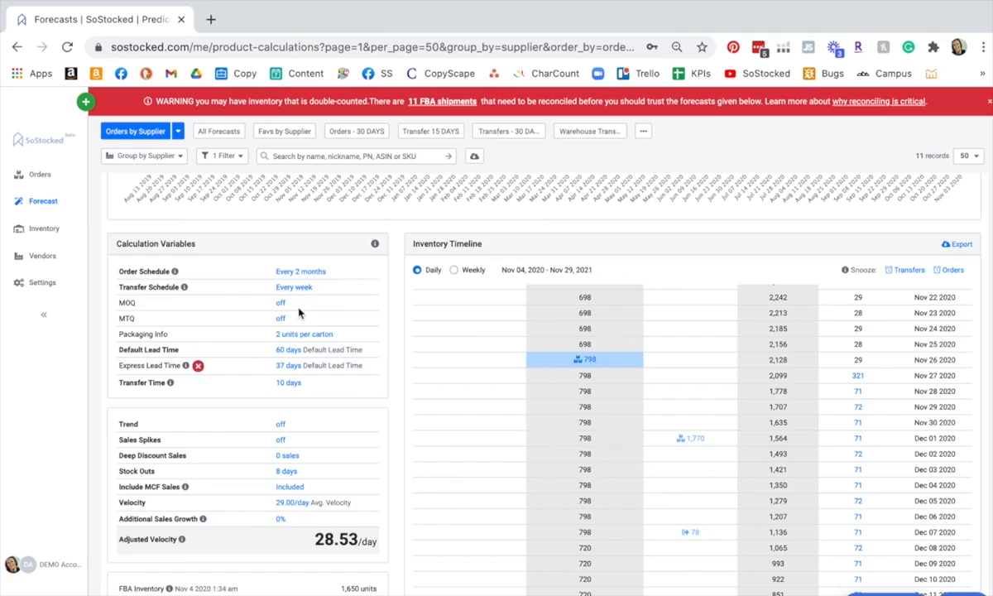
{"action": "scroll", "coordinate": [300, 337], "scroll_direction": "up", "scroll_amount": 6}
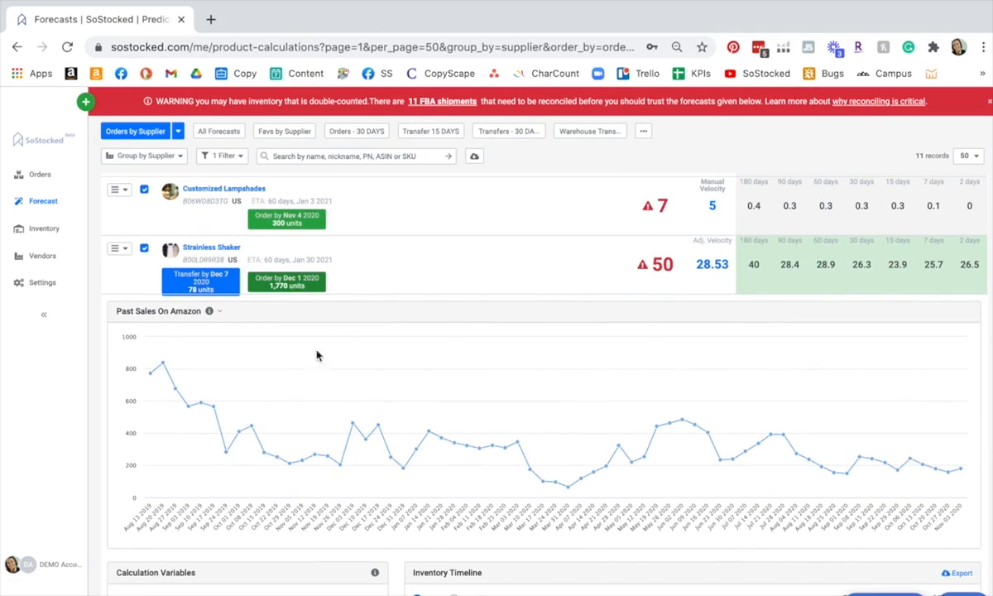
{"action": "scroll", "coordinate": [319, 426], "scroll_direction": "down", "scroll_amount": 3}
{"action": "scroll", "coordinate": [198, 489], "scroll_direction": "down", "scroll_amount": 2}
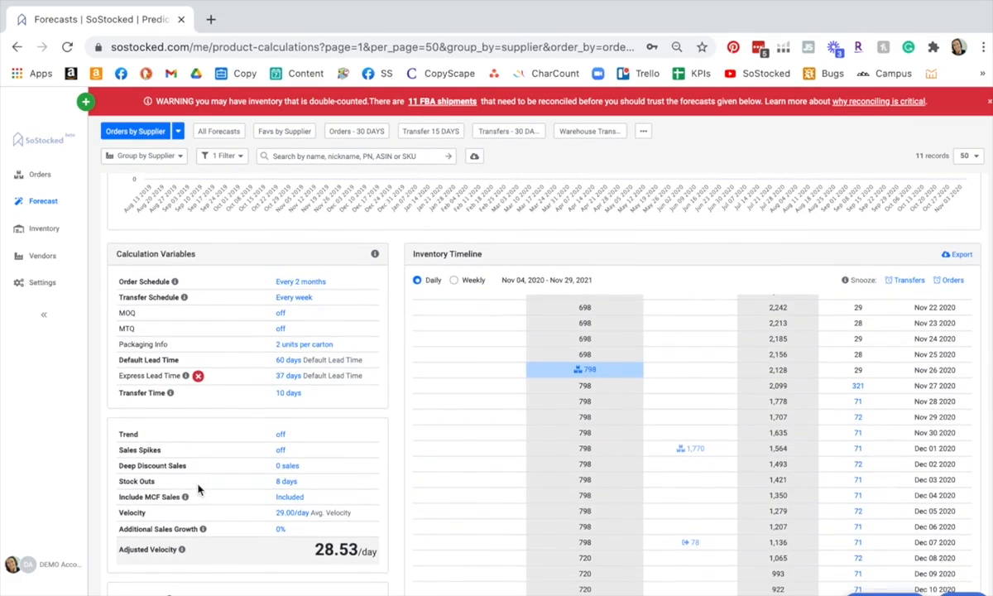
{"action": "scroll", "coordinate": [332, 486], "scroll_direction": "down", "scroll_amount": 2}
{"action": "scroll", "coordinate": [333, 486], "scroll_direction": "down", "scroll_amount": 3}
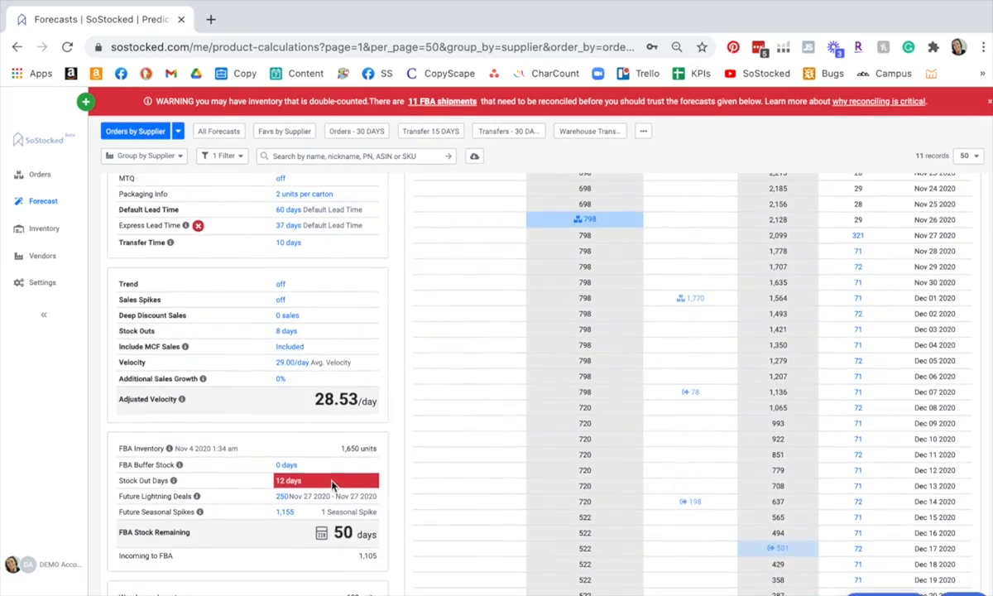
Review the stages and durations that make up the express lead time, leaving them unedited.
{"action": "scroll", "coordinate": [288, 483], "scroll_direction": "up", "scroll_amount": 2}
{"action": "scroll", "coordinate": [287, 484], "scroll_direction": "up", "scroll_amount": 1}
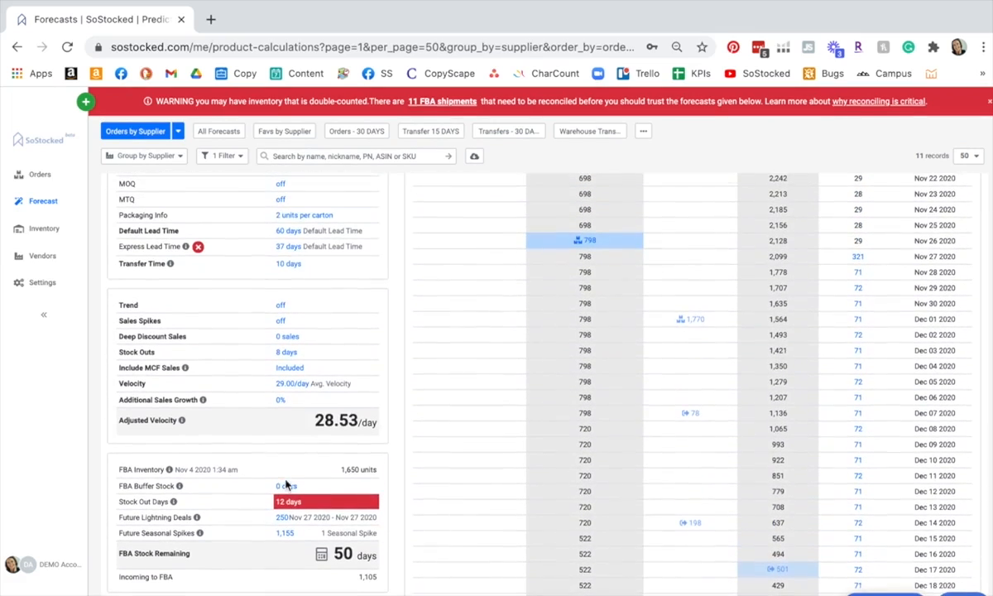
{"action": "left_click", "coordinate": [288, 246]}
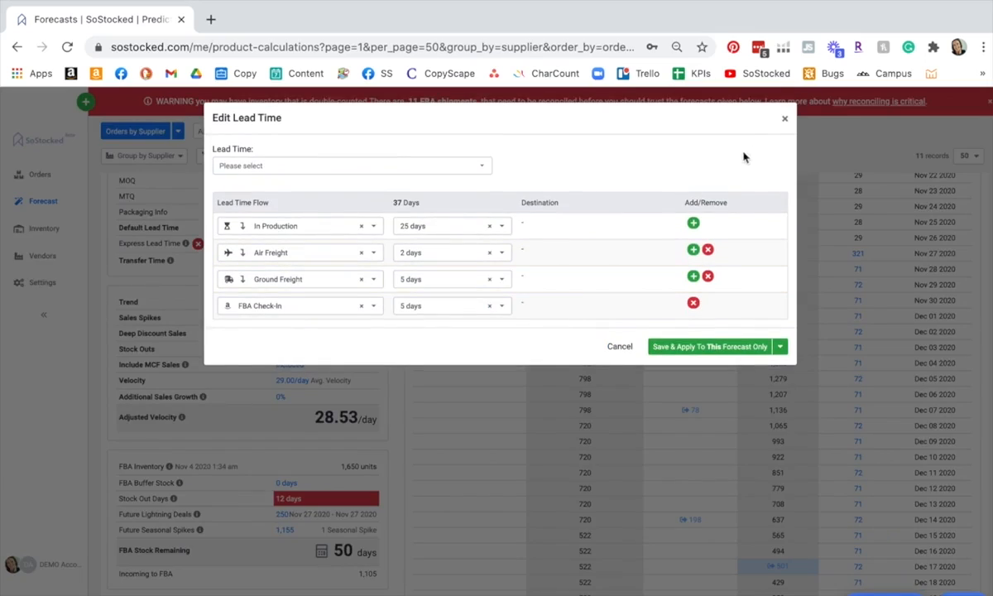
{"action": "left_click", "coordinate": [785, 117]}
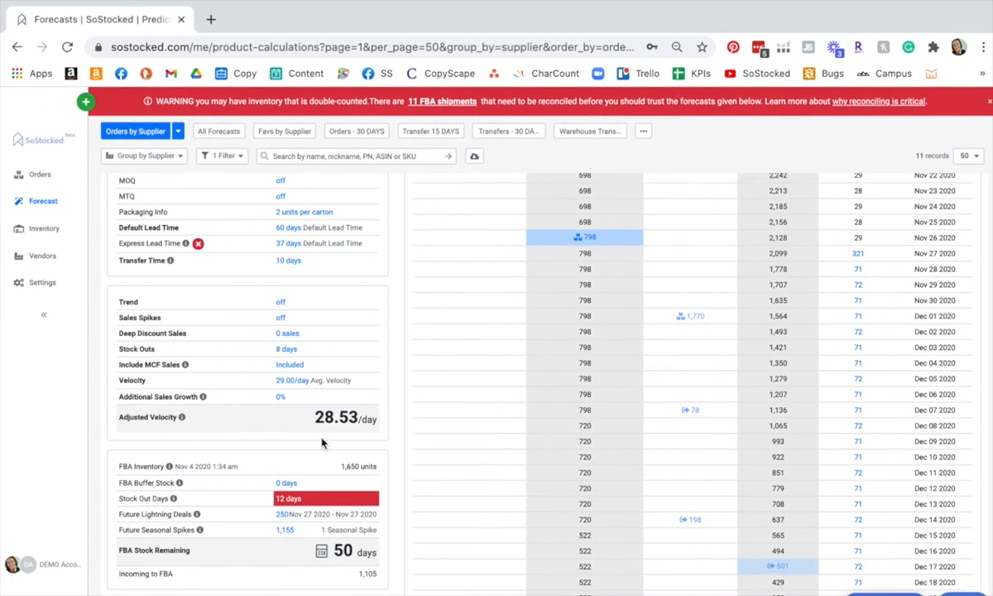
Check the late-November daily velocity in the timeline and review the future lightning deal's date range and units.
{"action": "scroll", "coordinate": [322, 443], "scroll_direction": "up", "scroll_amount": 1}
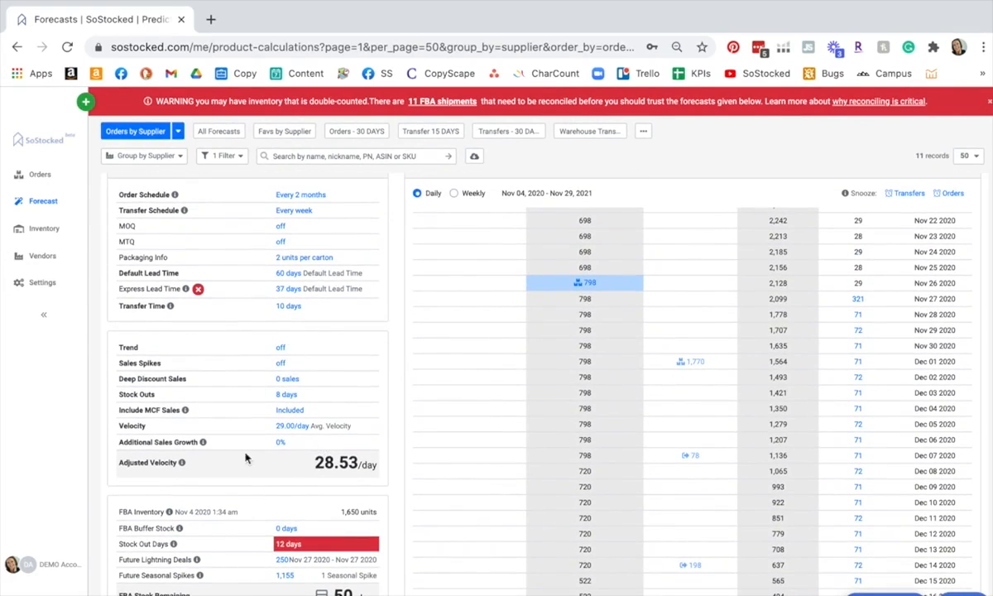
{"action": "scroll", "coordinate": [658, 308], "scroll_direction": "up", "scroll_amount": 1}
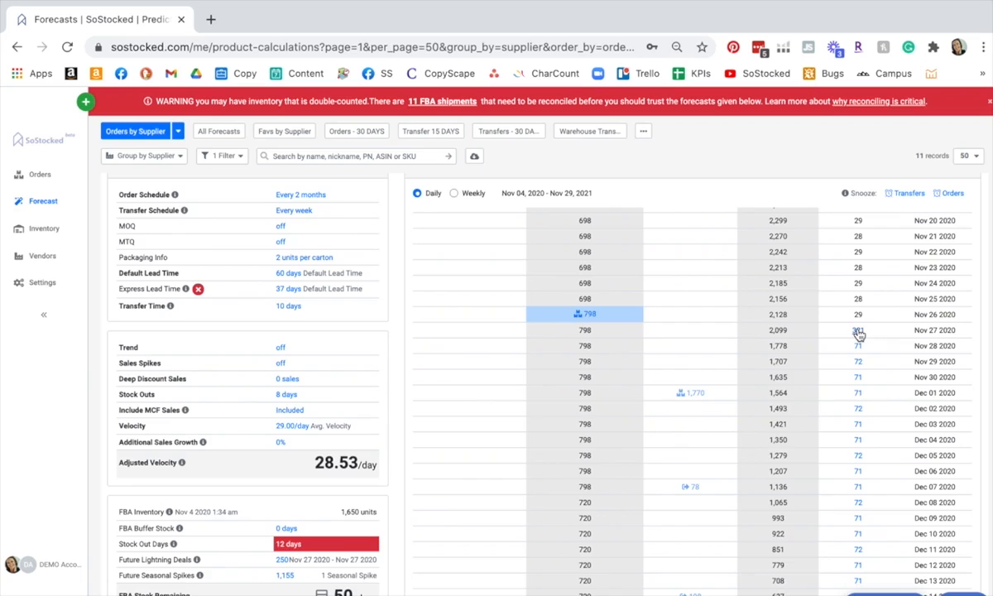
{"action": "scroll", "coordinate": [218, 480], "scroll_direction": "down", "scroll_amount": 1}
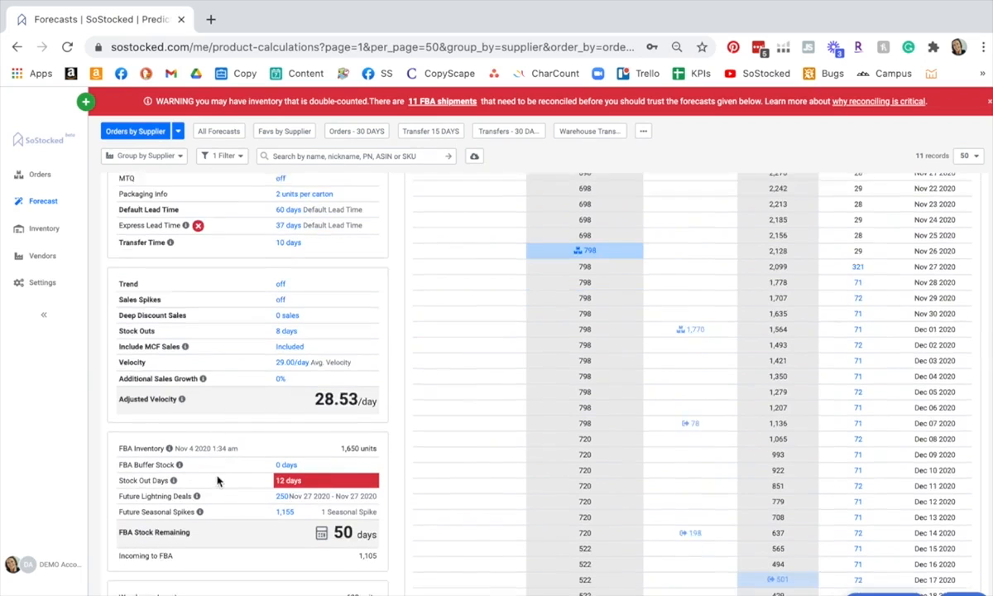
{"action": "scroll", "coordinate": [217, 480], "scroll_direction": "down", "scroll_amount": 1}
{"action": "left_click", "coordinate": [279, 466]}
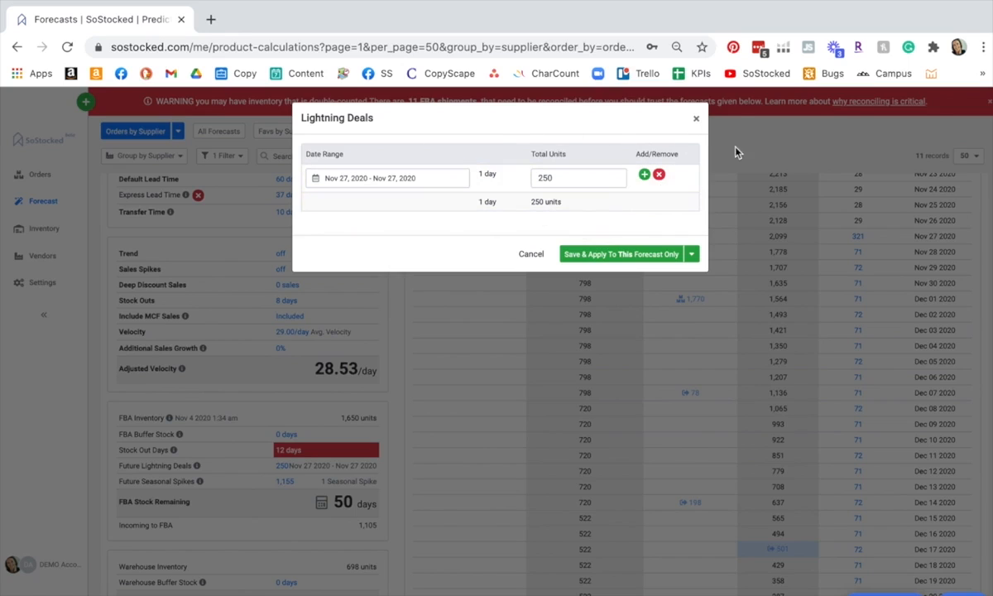
{"action": "left_click", "coordinate": [697, 121]}
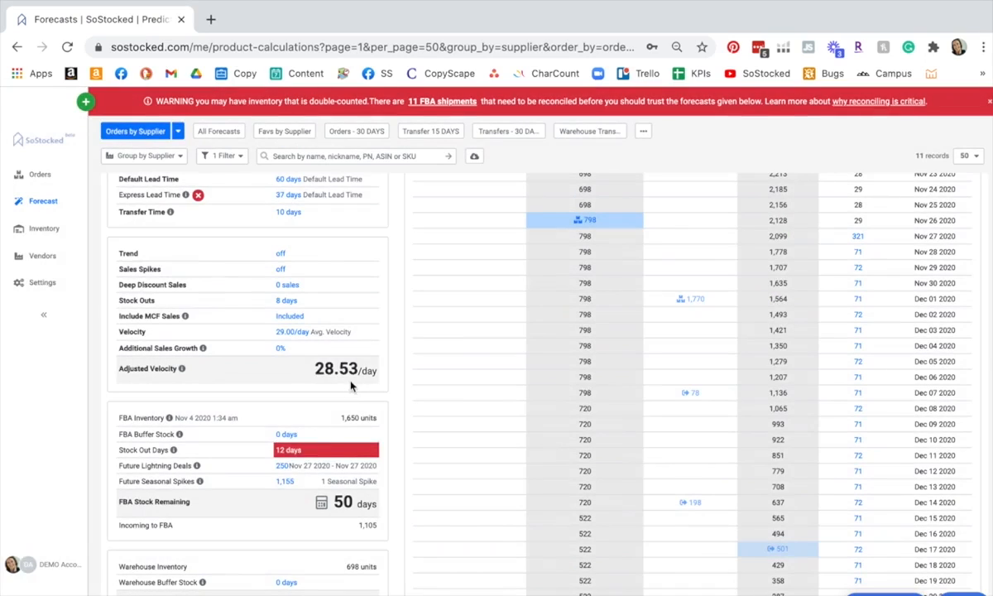
Add a second seasonal spike row with the date range Dec 02, 2020 - Dec 17, 2020.
{"action": "left_click", "coordinate": [284, 482]}
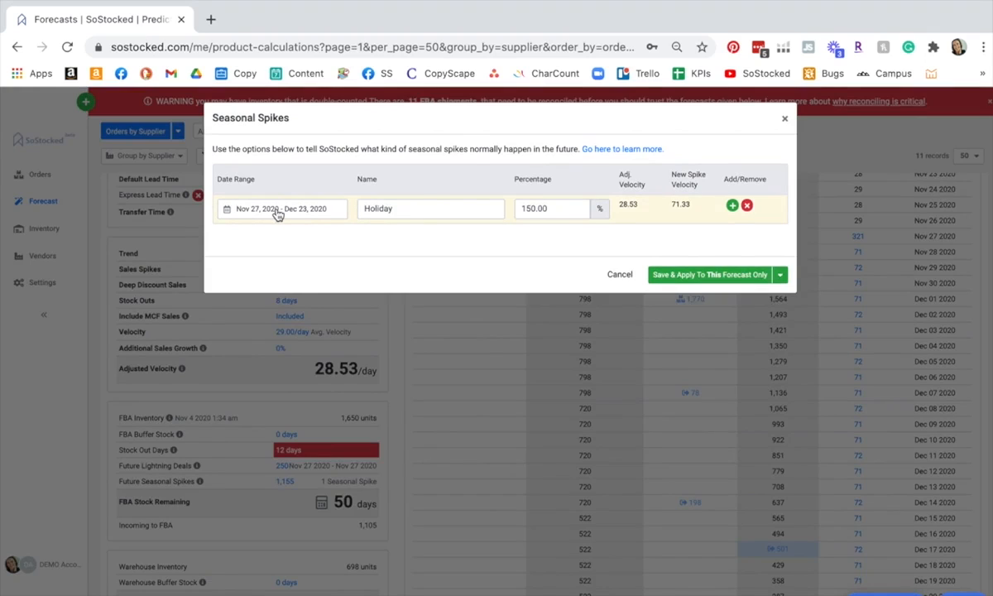
{"action": "left_click", "coordinate": [406, 210]}
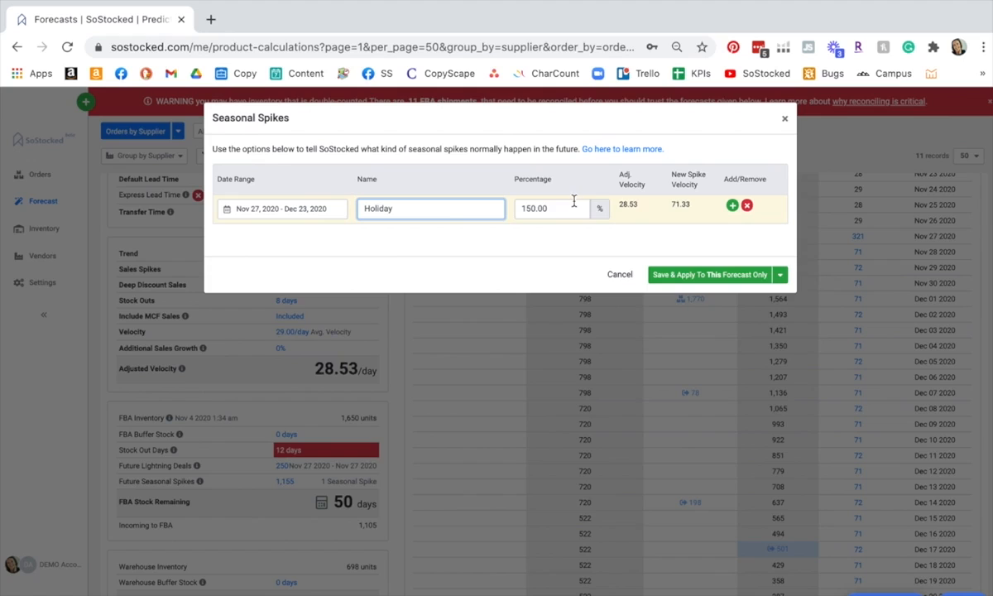
{"action": "left_click", "coordinate": [730, 209]}
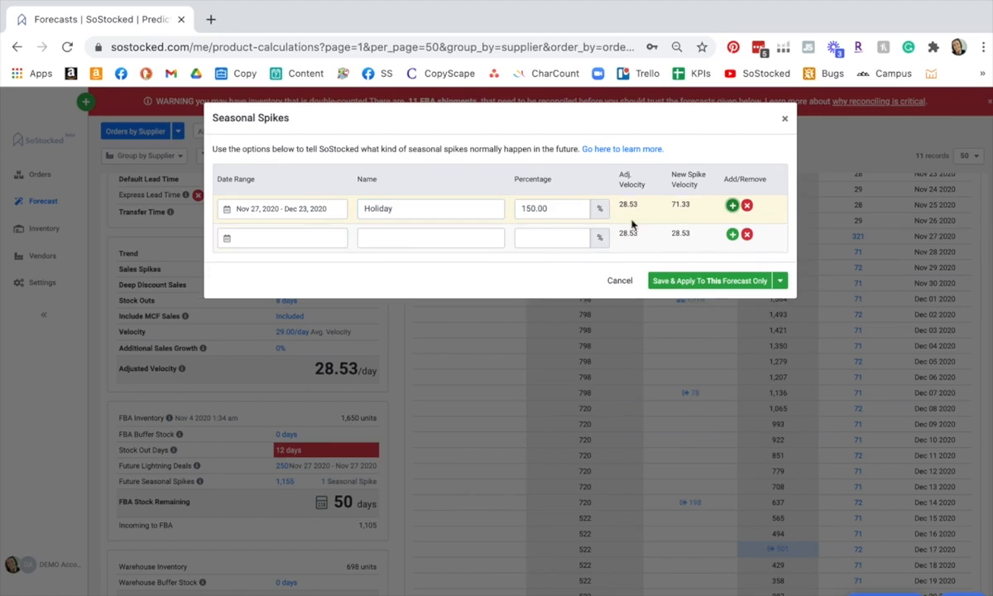
{"action": "left_click", "coordinate": [293, 240]}
{"action": "left_click", "coordinate": [395, 290]}
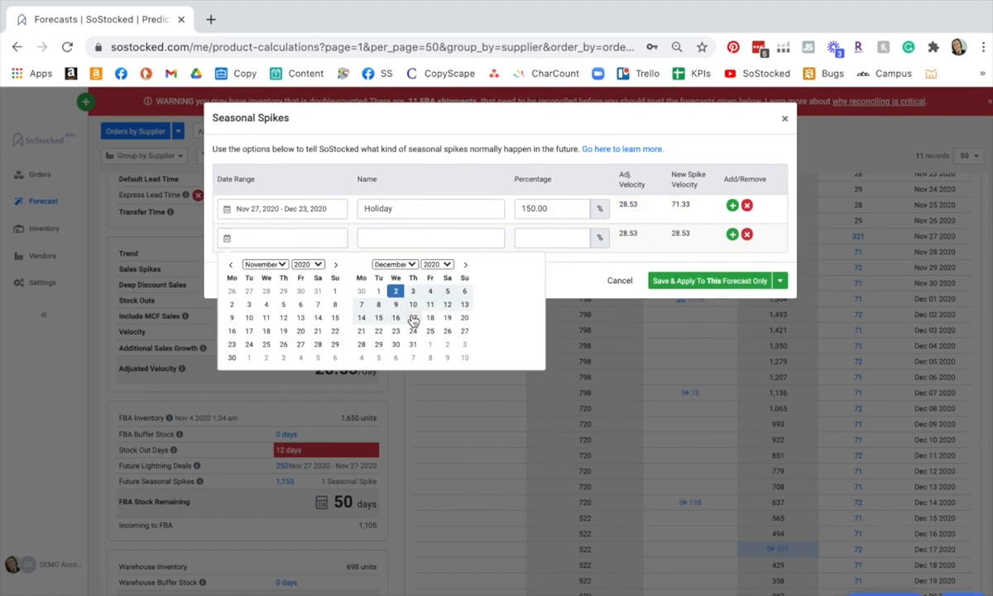
{"action": "left_click", "coordinate": [413, 318]}
Name the new seasonal spike Decrease with a percentage of -20, view the save scope options, and close without saving.
{"action": "left_click", "coordinate": [437, 239]}
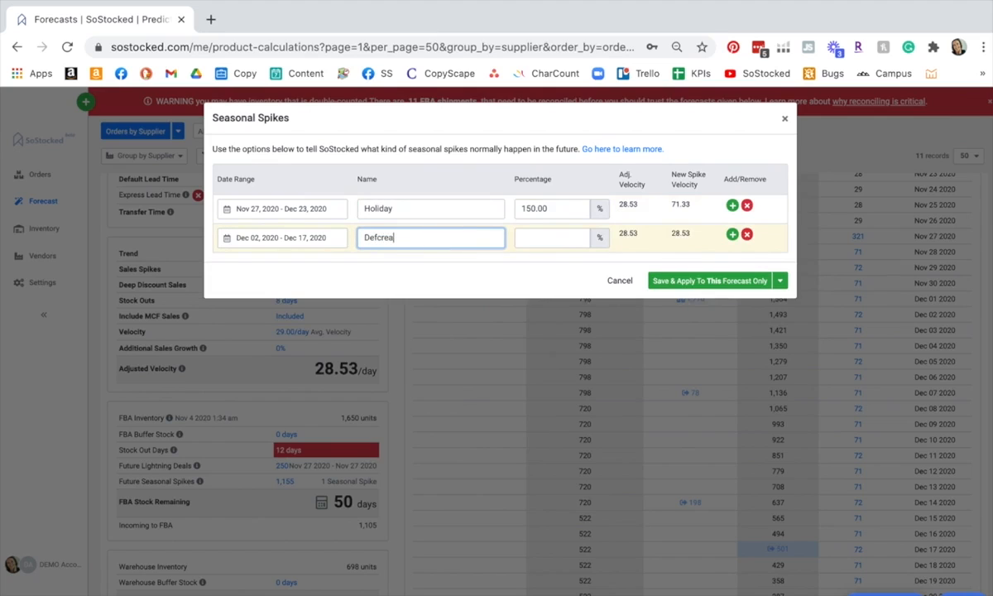
{"action": "type", "text": "Decrease"}
{"action": "left_click", "coordinate": [539, 240]}
{"action": "type", "text": "-20"}
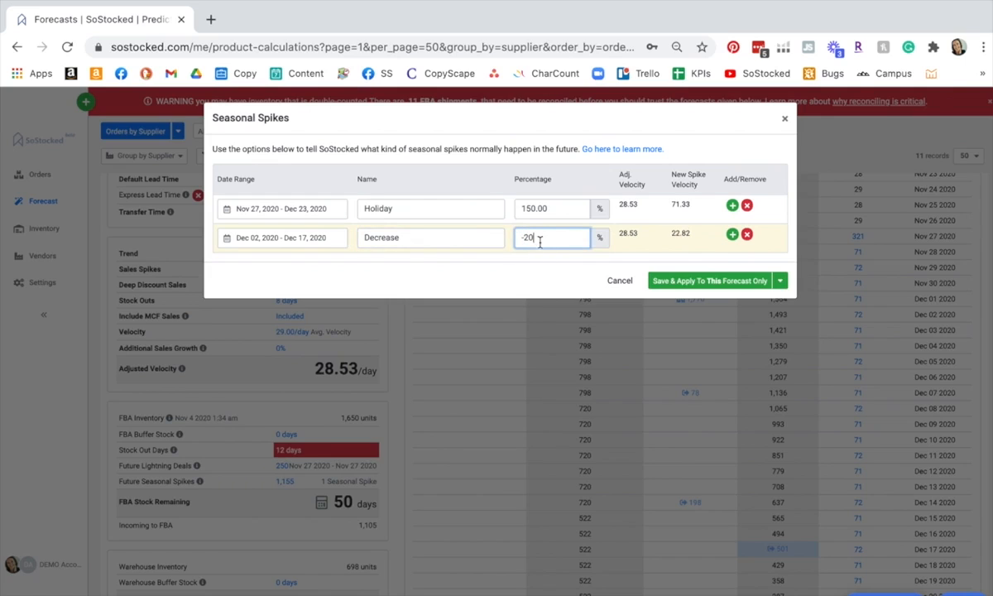
{"action": "left_click_drag", "start_coordinate": [670, 234], "coordinate": [693, 236]}
{"action": "left_click", "coordinate": [694, 237]}
{"action": "left_click", "coordinate": [781, 281]}
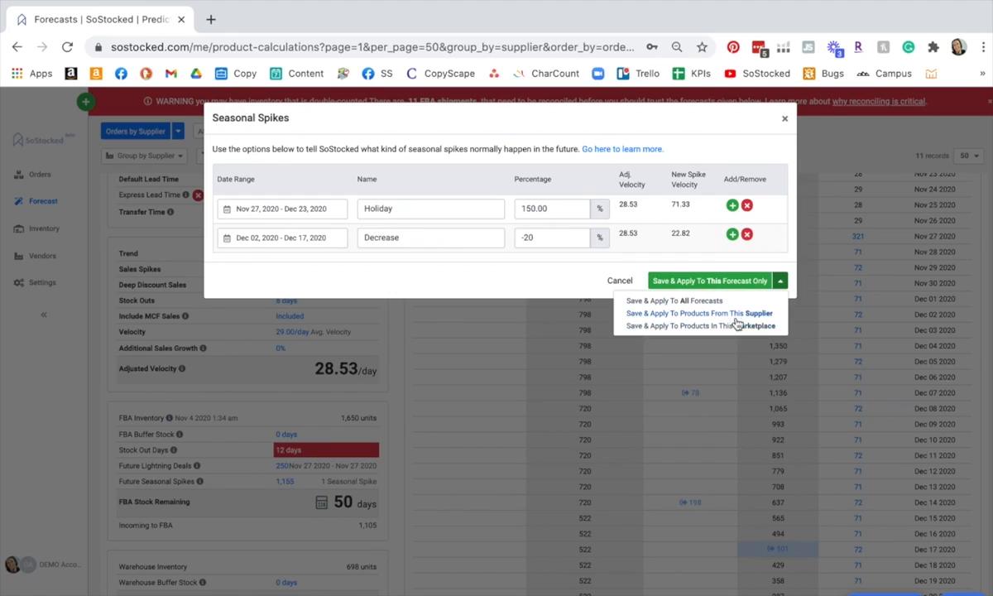
{"action": "left_click", "coordinate": [785, 123]}
Set the additional sales growth to 10% and save it for this forecast only.
{"action": "left_click", "coordinate": [279, 350]}
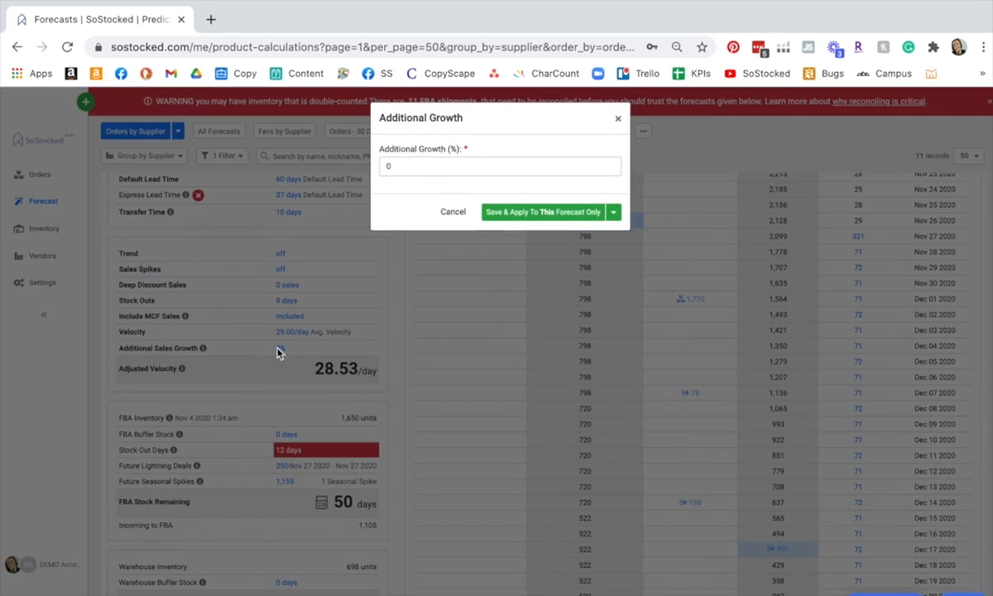
{"action": "left_click", "coordinate": [424, 168]}
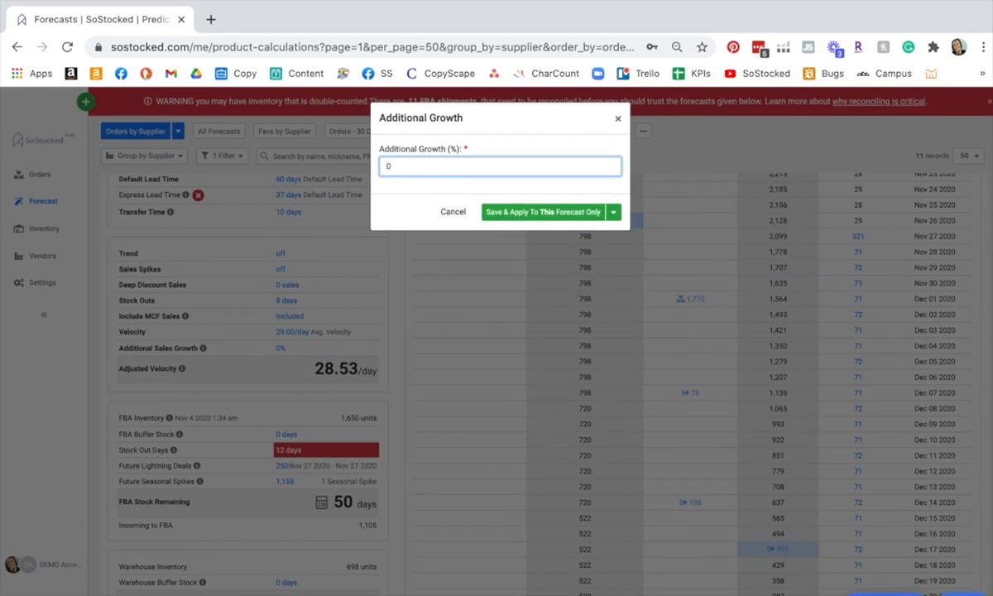
{"action": "left_click", "coordinate": [560, 213]}
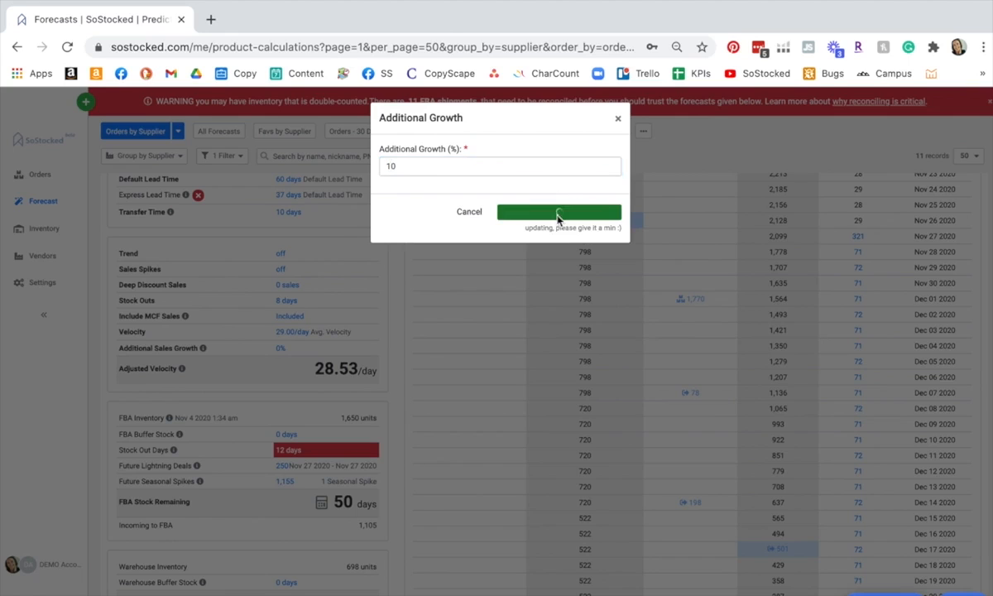